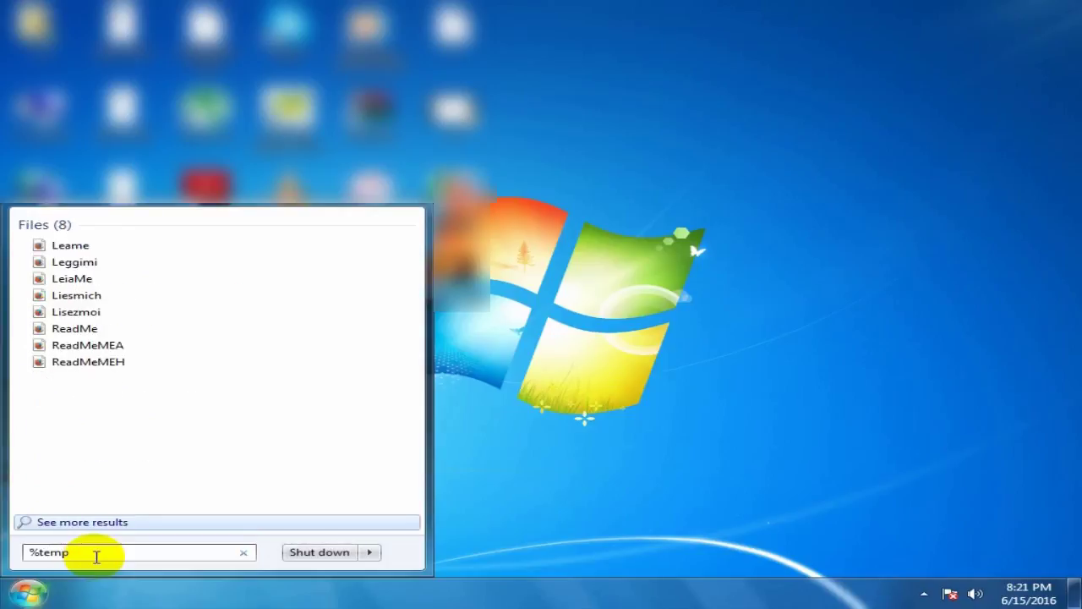
Step: Search the Start menu for %temp% and open the user's Temp folder
type("%")
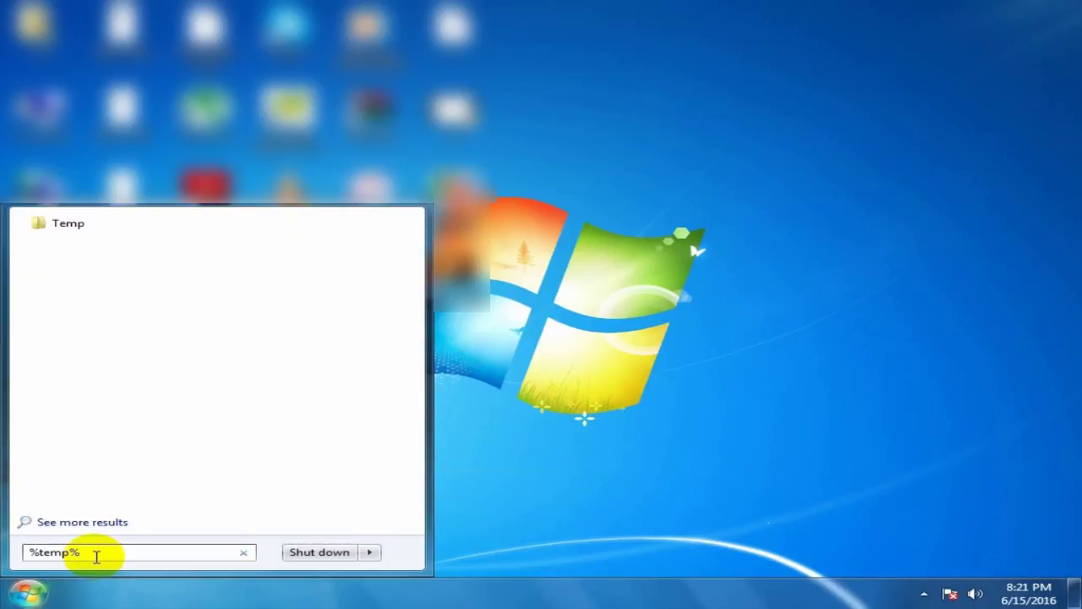
left_click(67, 235)
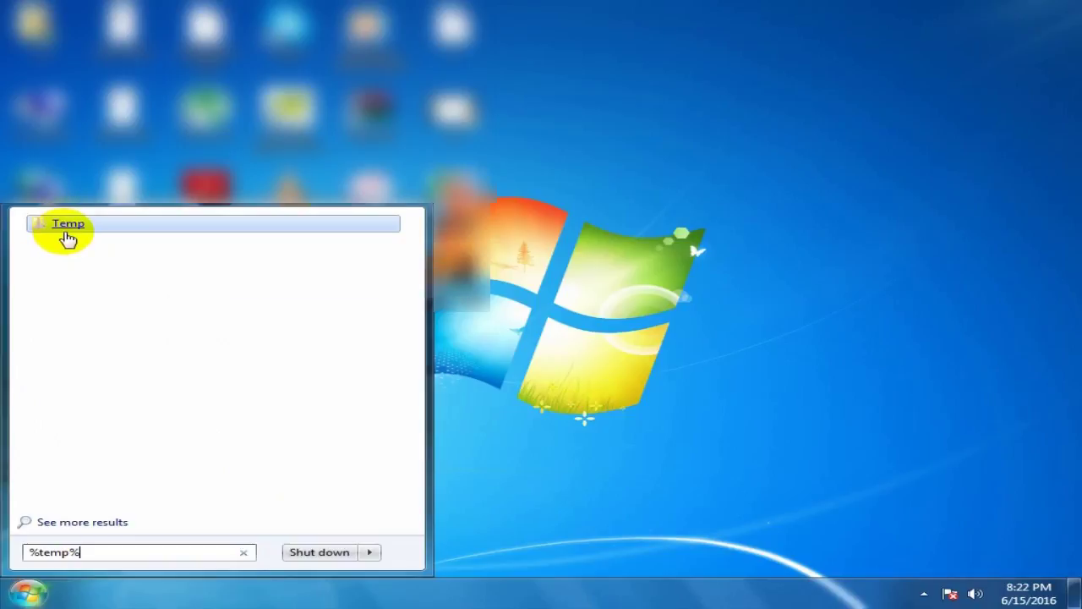
left_click(68, 235)
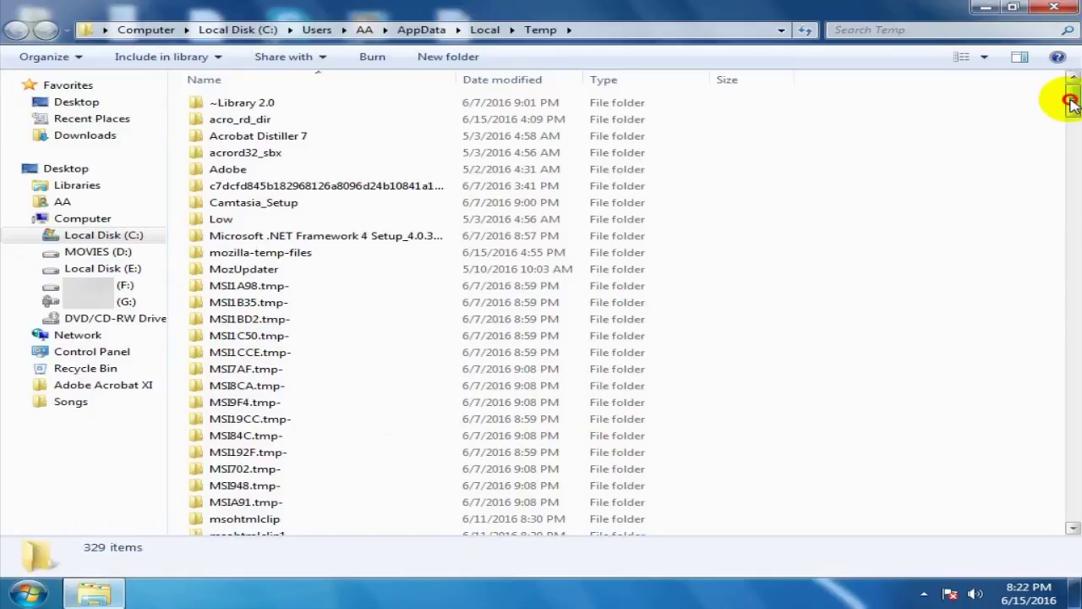
Step: Move all items in the user's Temp folder to the Recycle Bin
mouse_move(1072, 102)
left_mouse_down()
mouse_move(1072, 509)
mouse_move(1074, 93)
left_mouse_up()
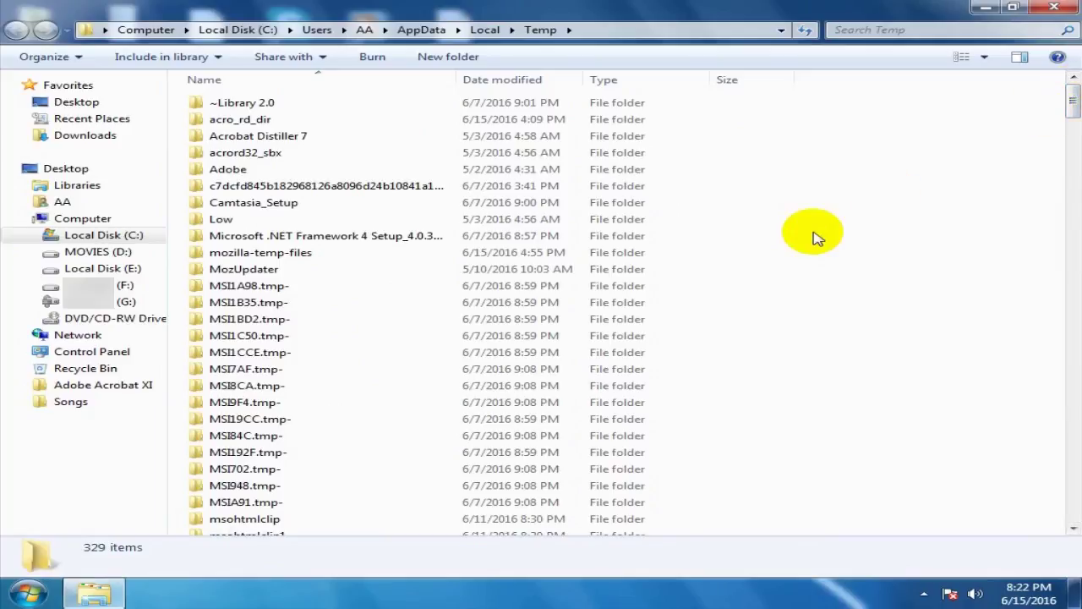
key("ctrl+a")
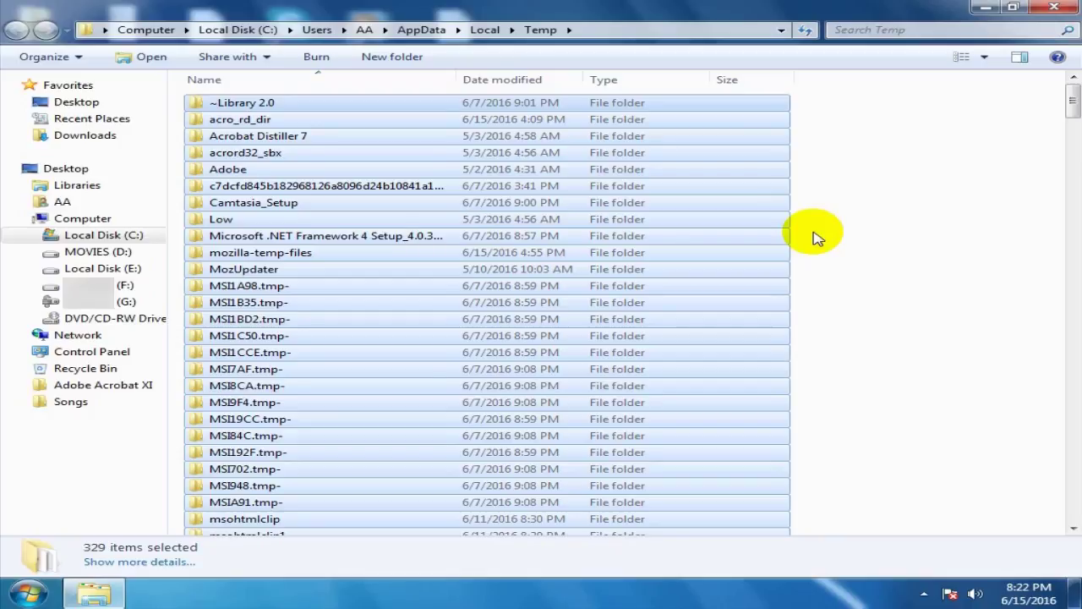
right_click(750, 228)
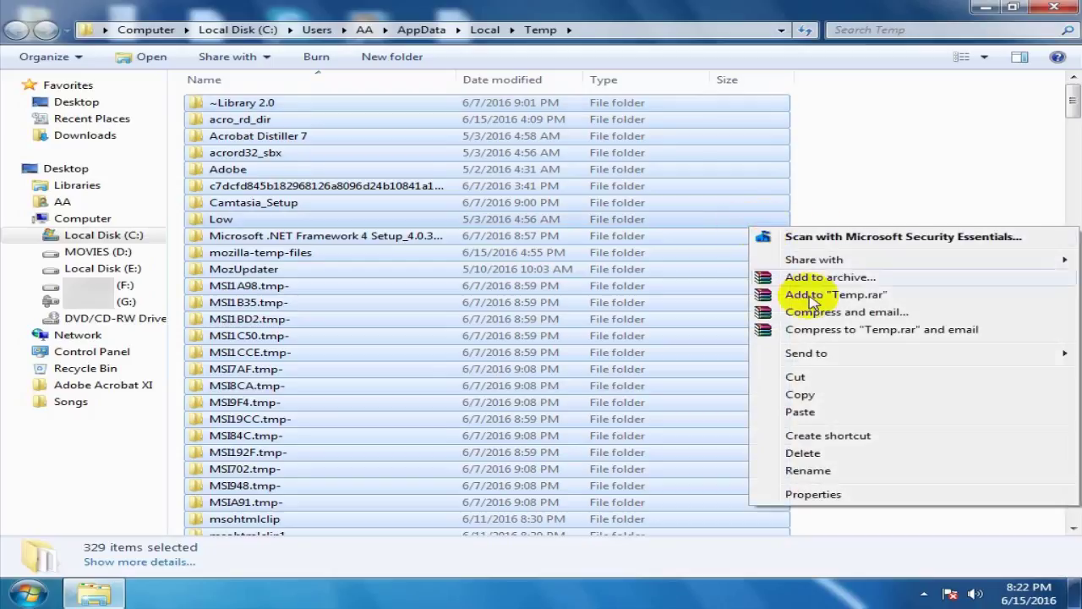
left_click(802, 455)
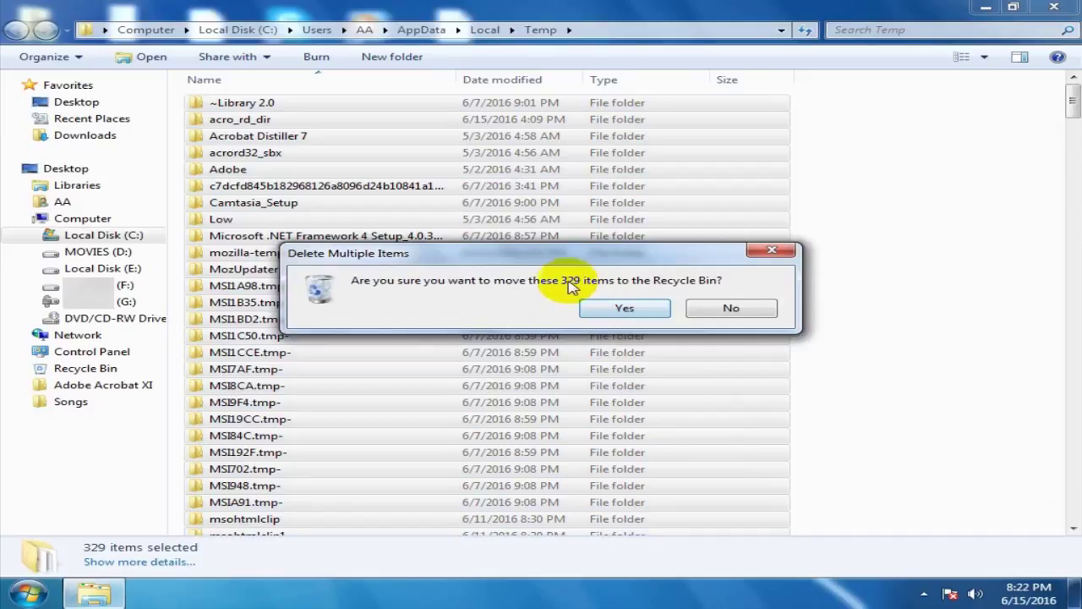
left_click(620, 309)
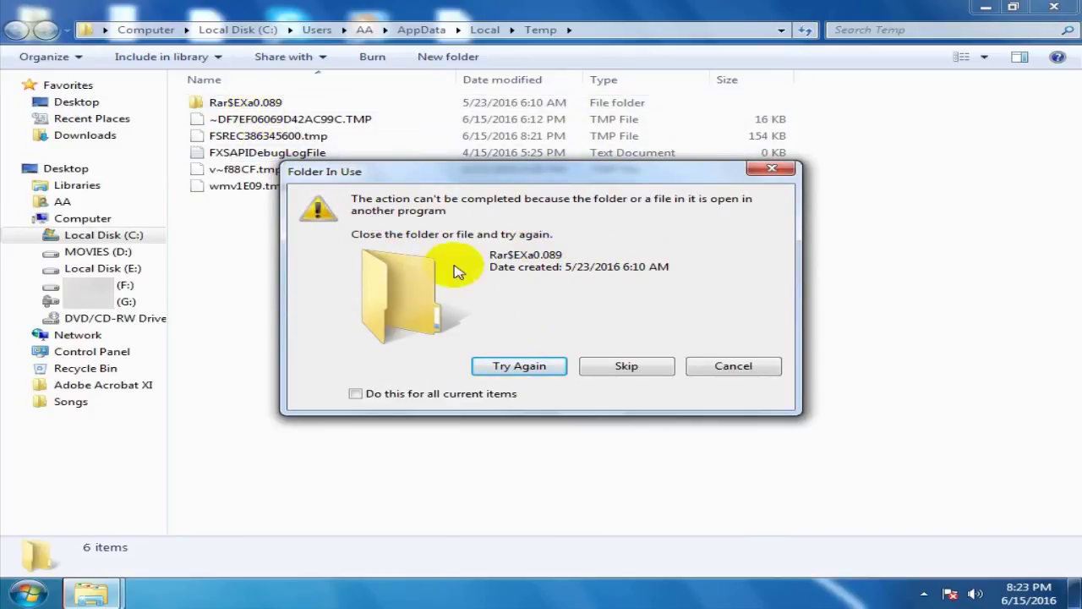
Step: Skip every folder and file that is in use during the deletion and close the Temp folder window
left_click(630, 366)
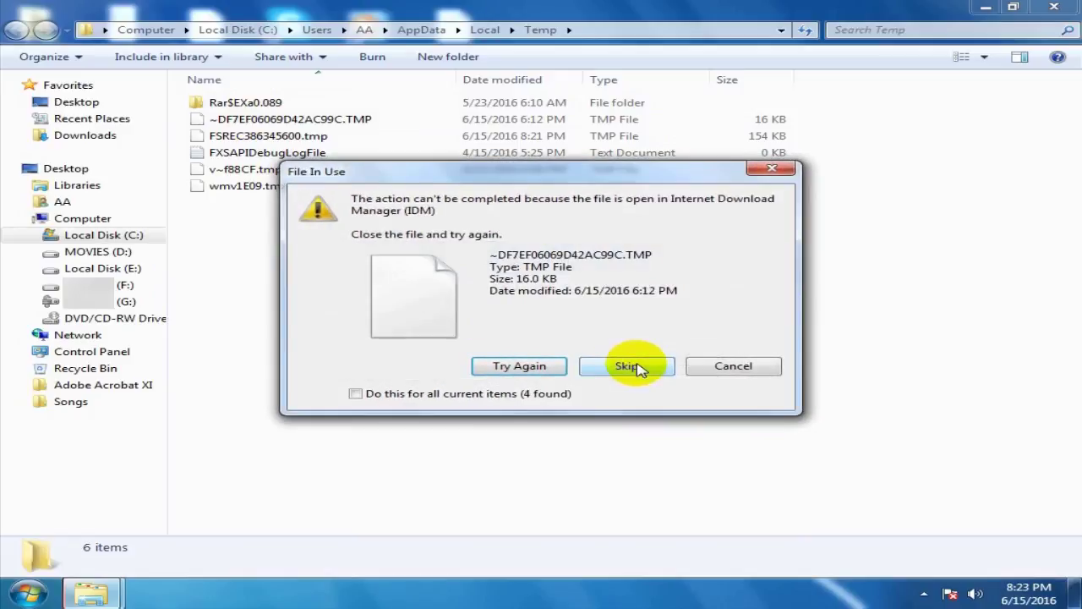
left_click(636, 367)
left_click(636, 362)
left_click(630, 362)
left_click(630, 362)
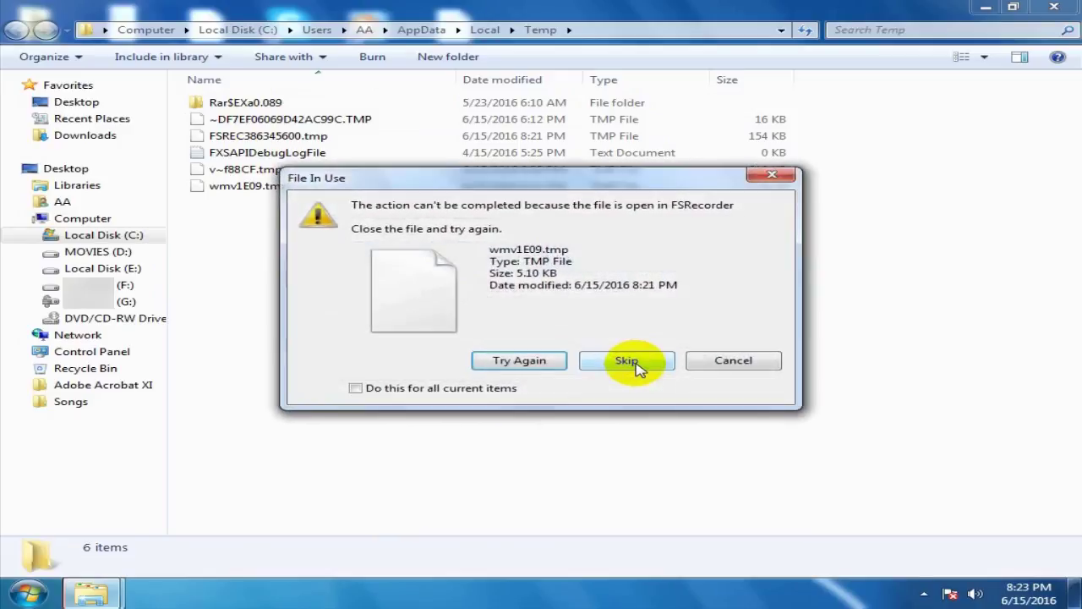
left_click(633, 362)
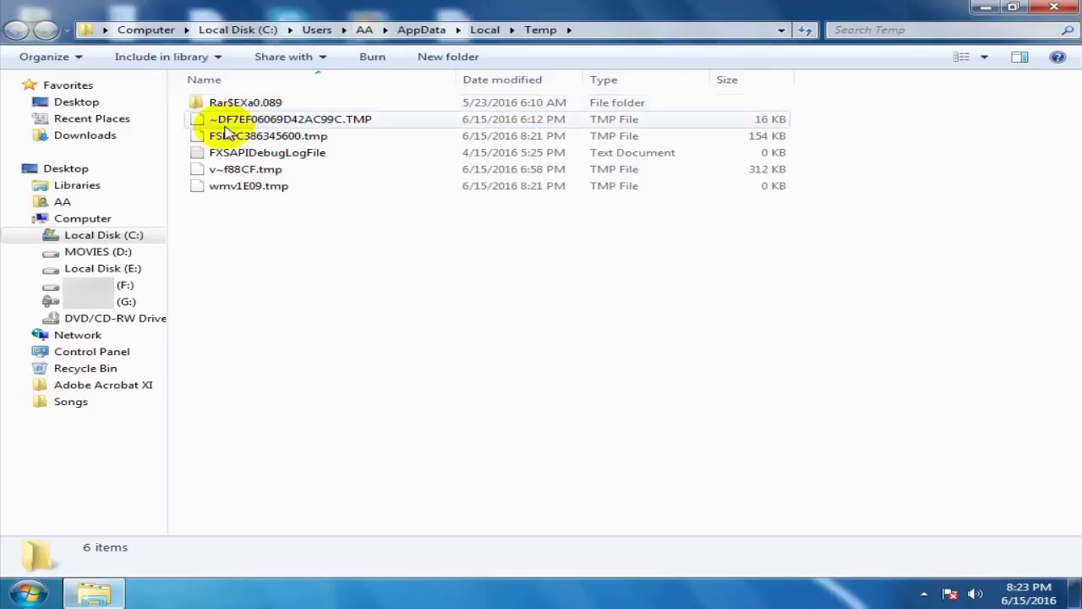
left_click(1072, 9)
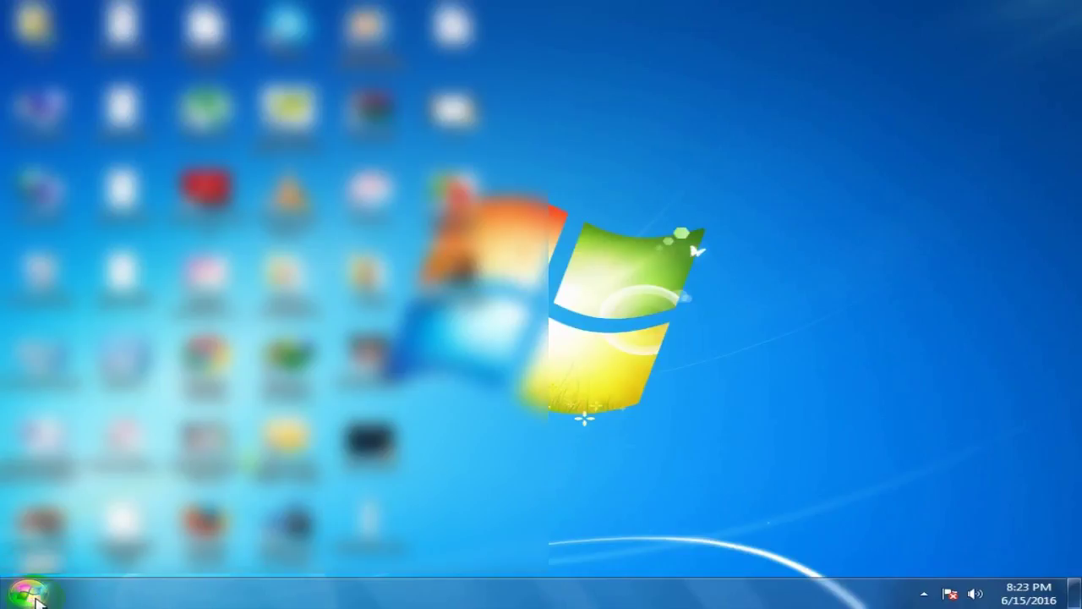
Step: Open the Windows Temp folder by running the command temp from the Run dialog
left_click_drag(230, 548, 550, 565)
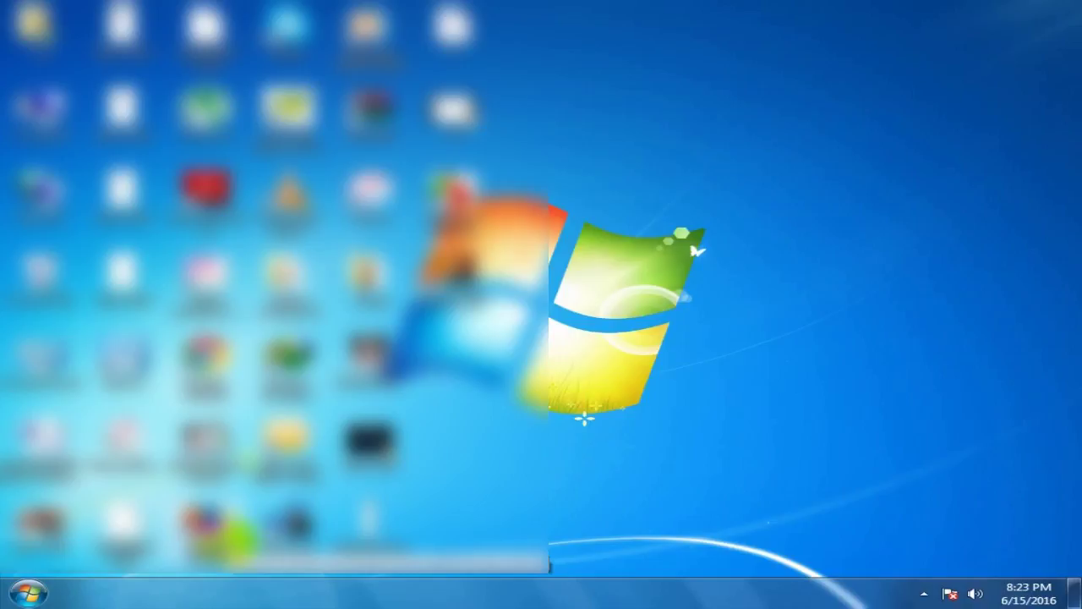
left_click(746, 424)
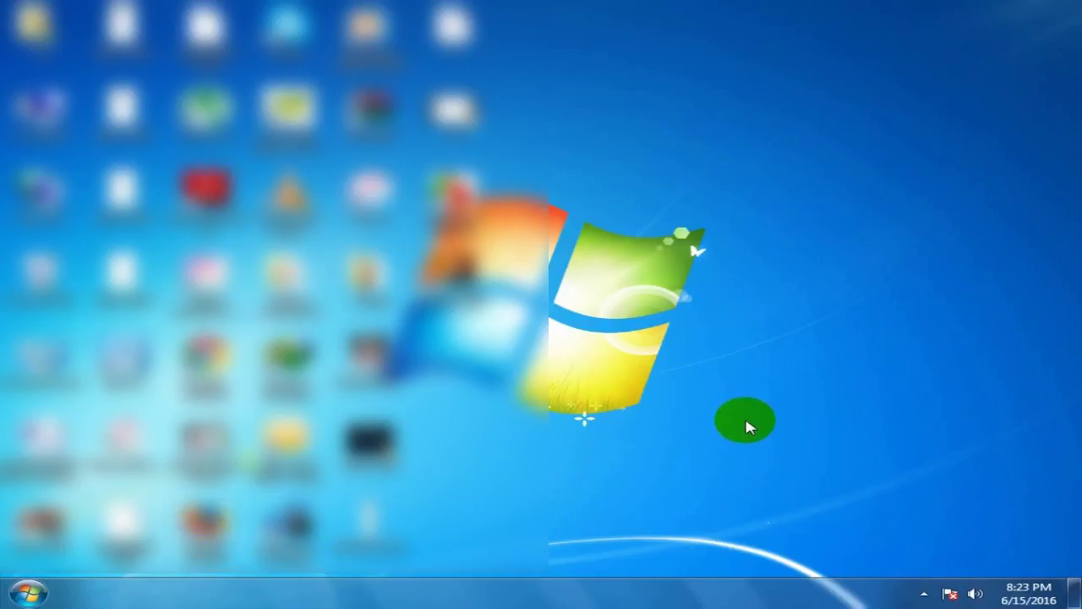
key("super+r")
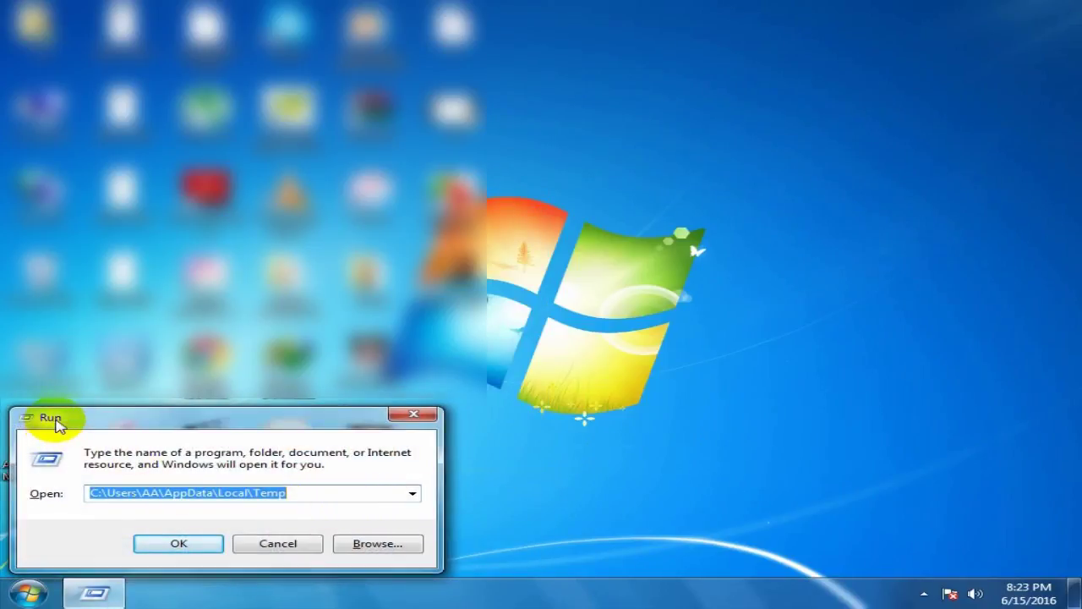
left_click(413, 493)
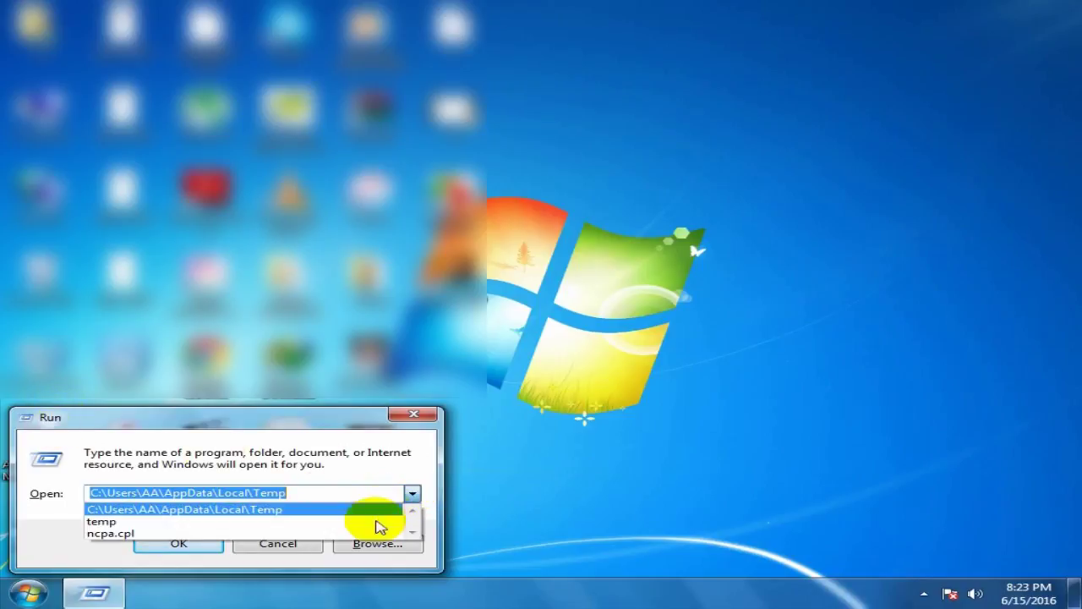
left_click(380, 522)
left_click(151, 494)
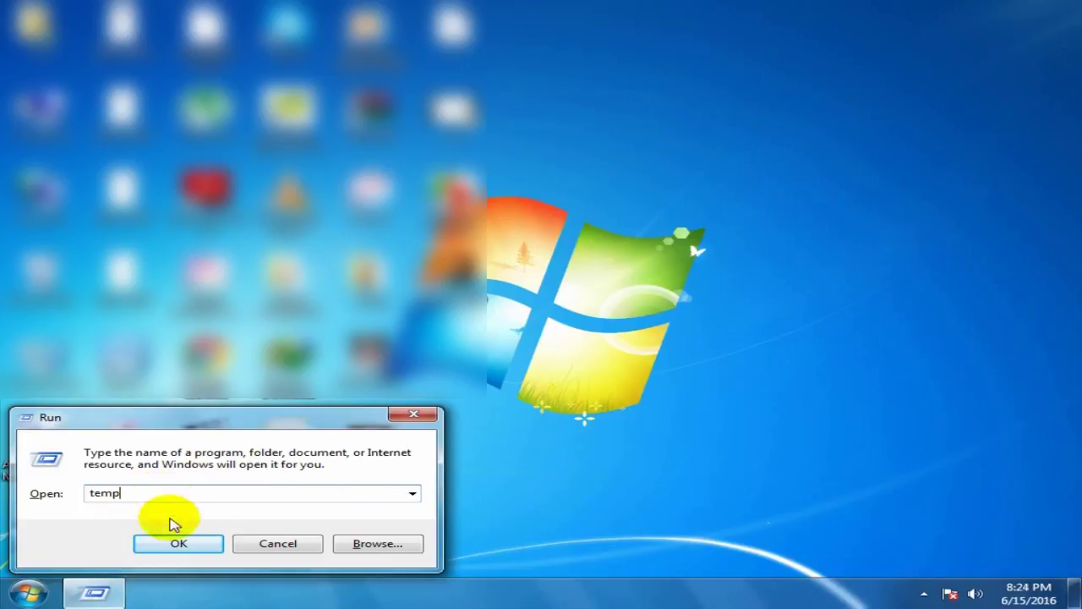
left_click(174, 543)
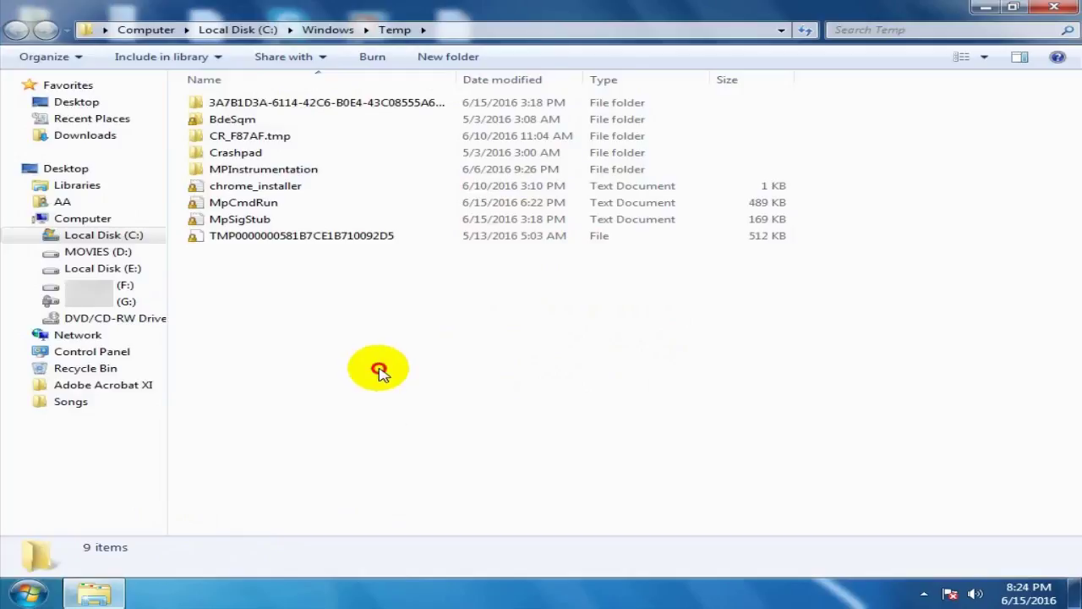
Step: Delete all items in the Windows Temp folder and close its window
left_click(375, 374)
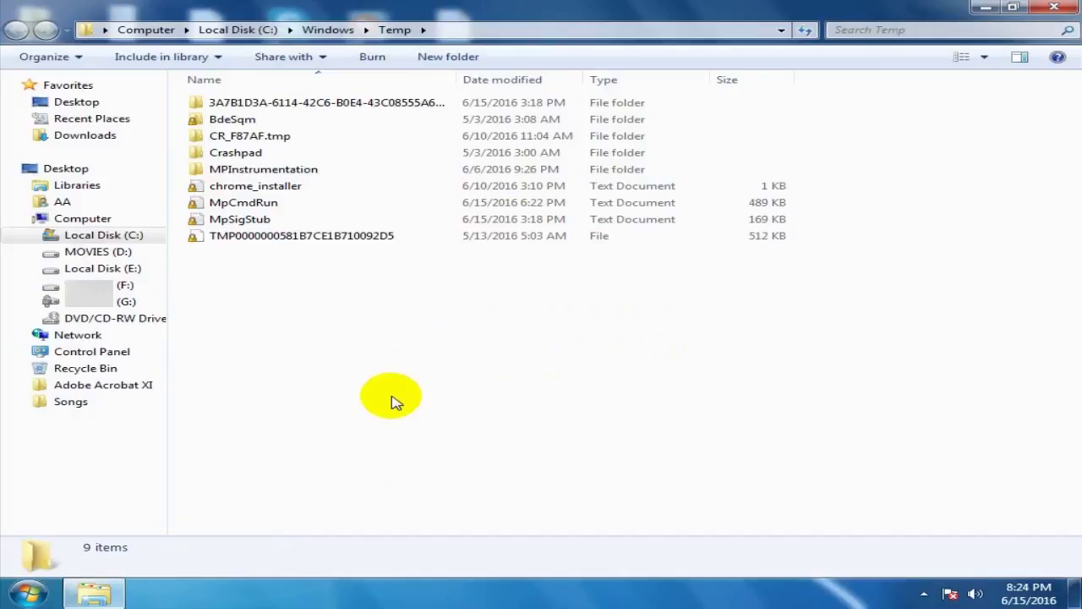
left_click_drag(391, 399, 369, 303)
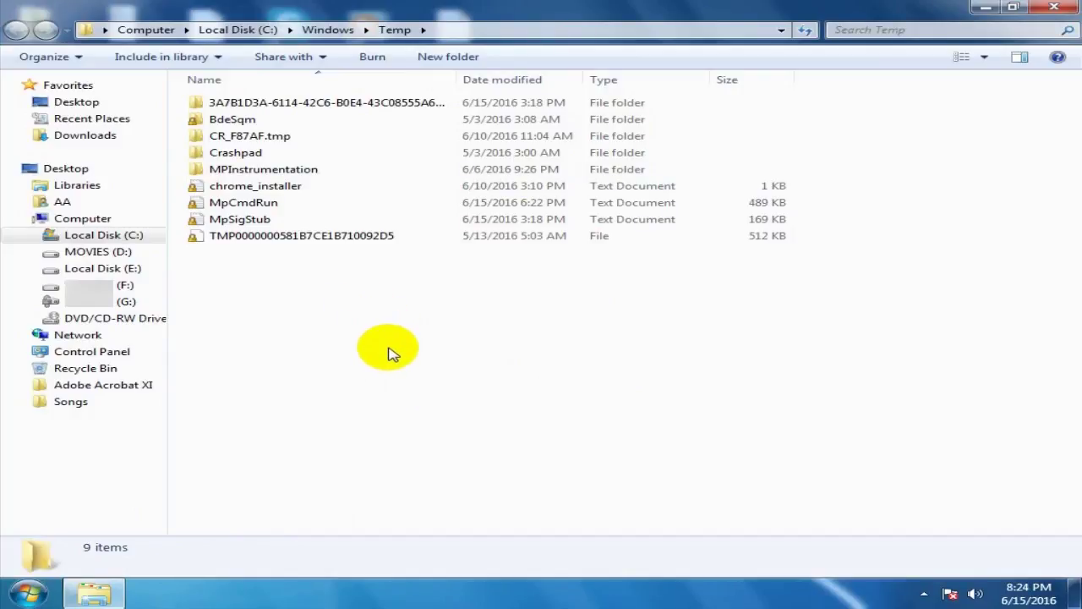
key("ctrl+a")
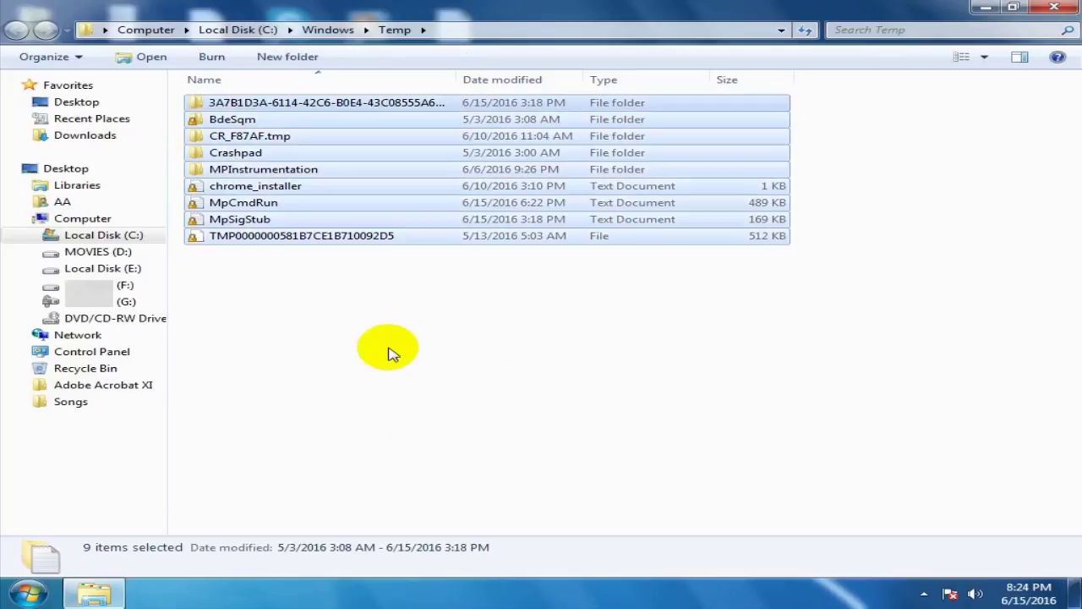
right_click(477, 184)
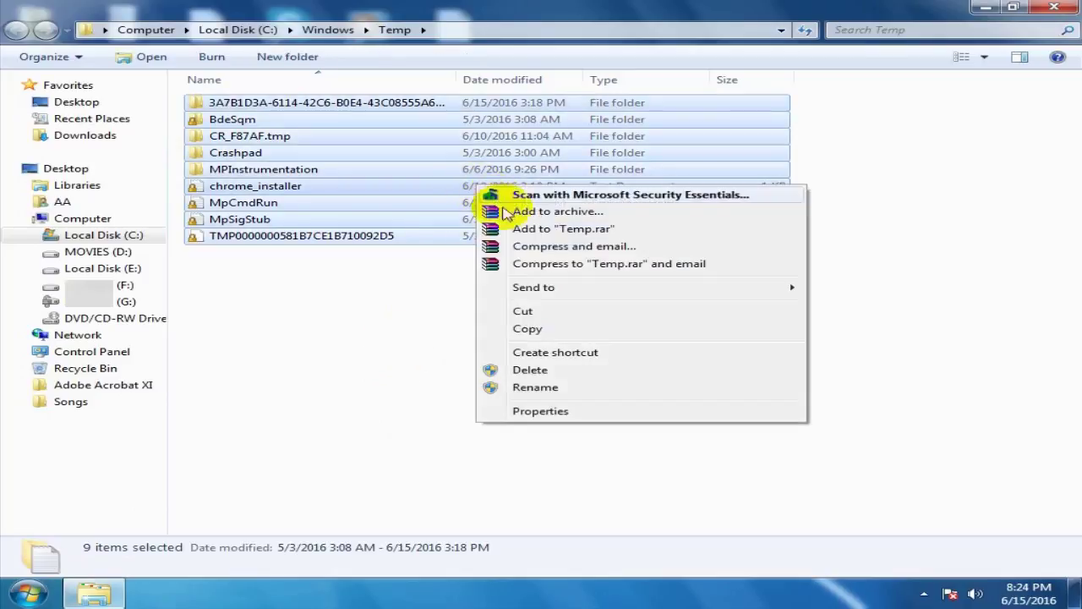
left_click(530, 370)
left_click(587, 316)
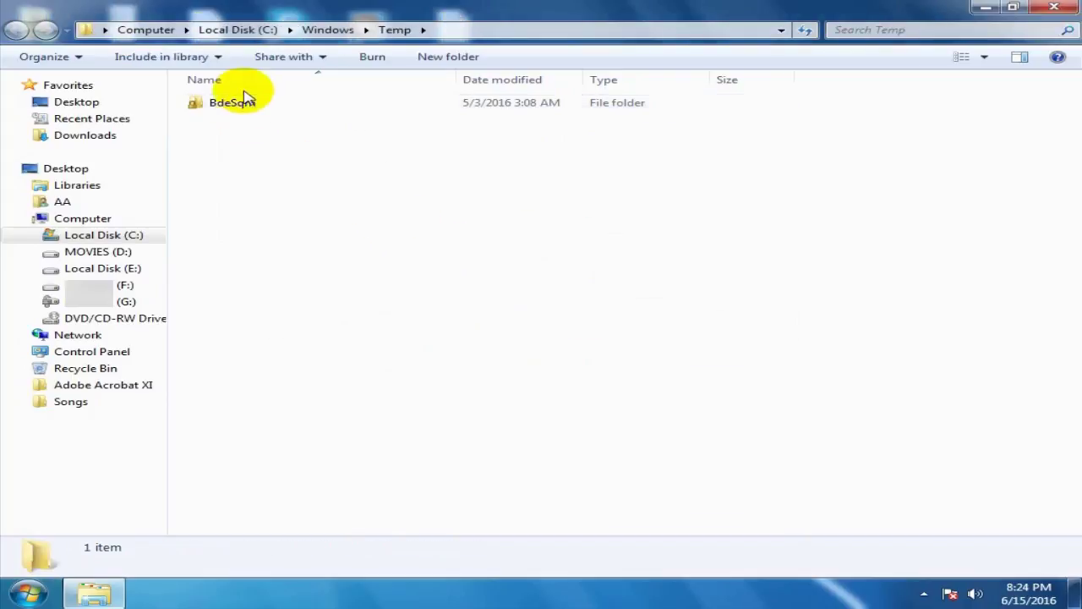
left_click(1049, 7)
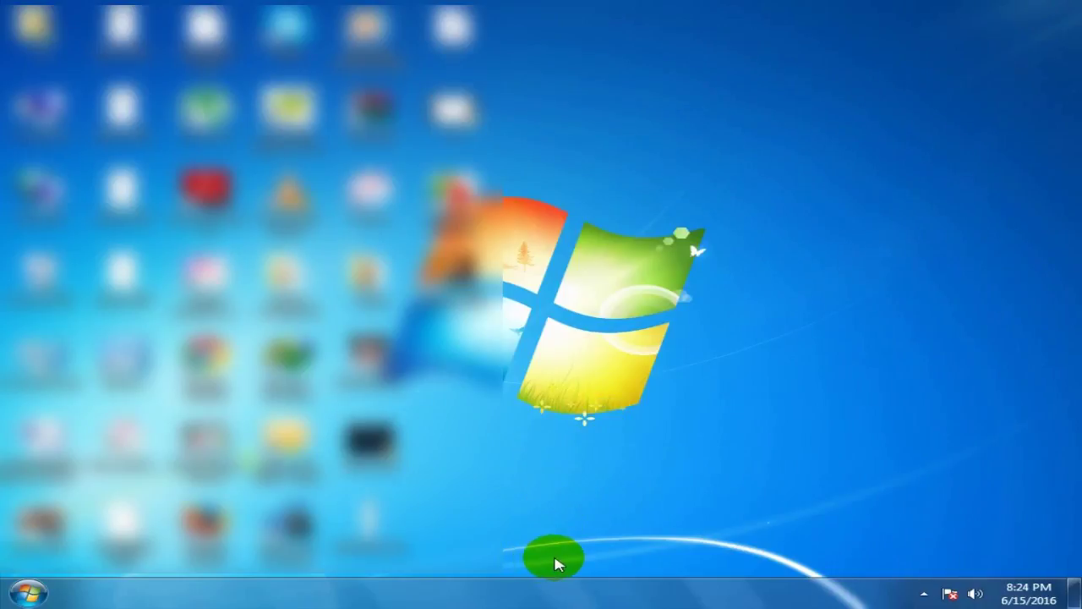
Step: Open the properties of Local Disk (C:) from Computer and start Disk Cleanup for that drive
left_click(28, 592)
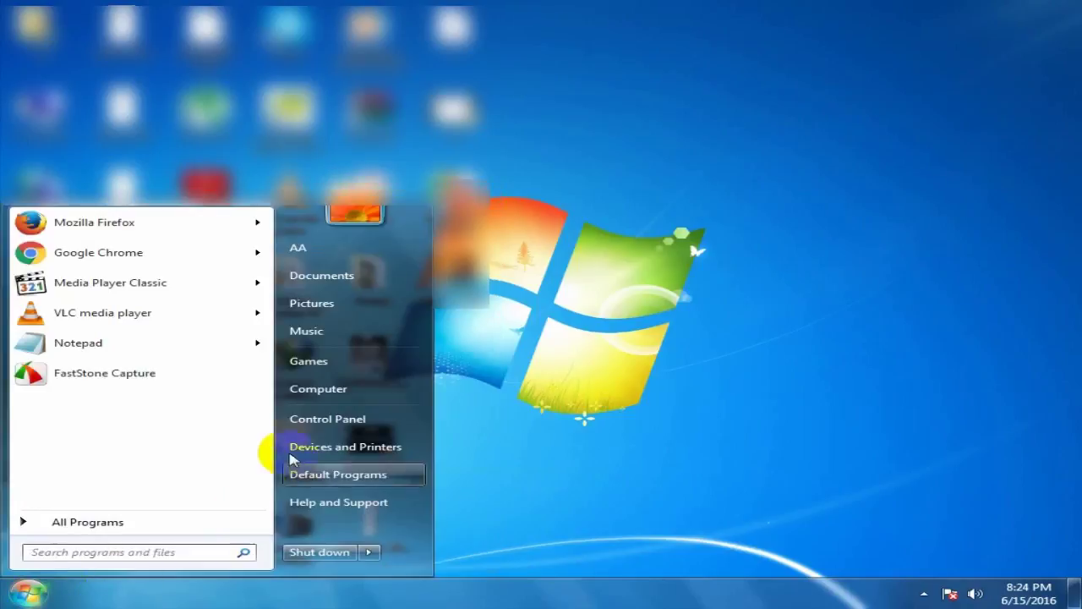
left_click(319, 388)
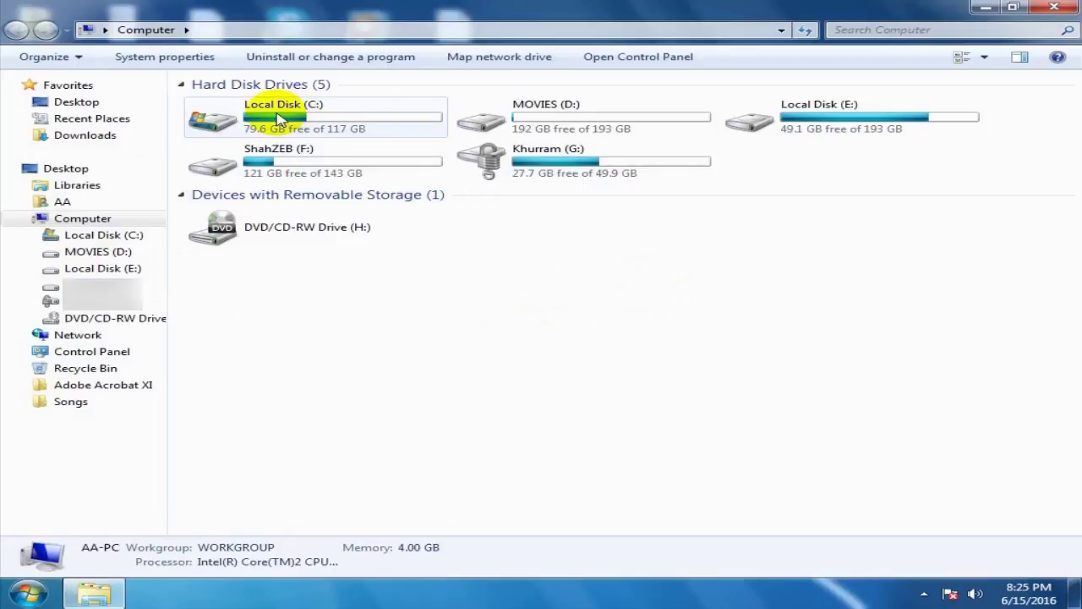
left_click(279, 119)
right_click(278, 116)
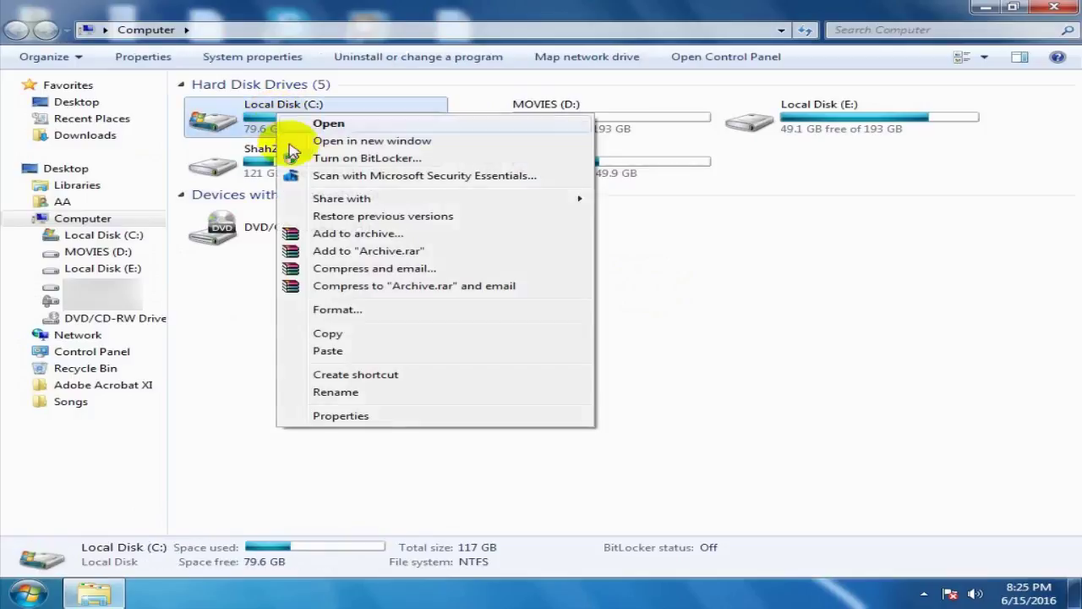
left_click(358, 416)
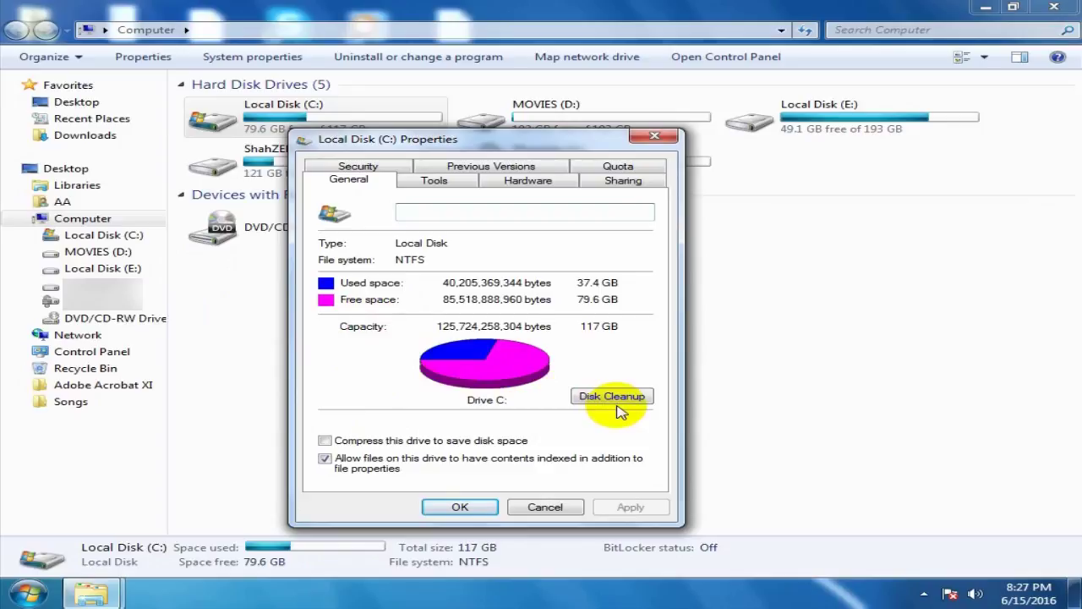
left_click(587, 401)
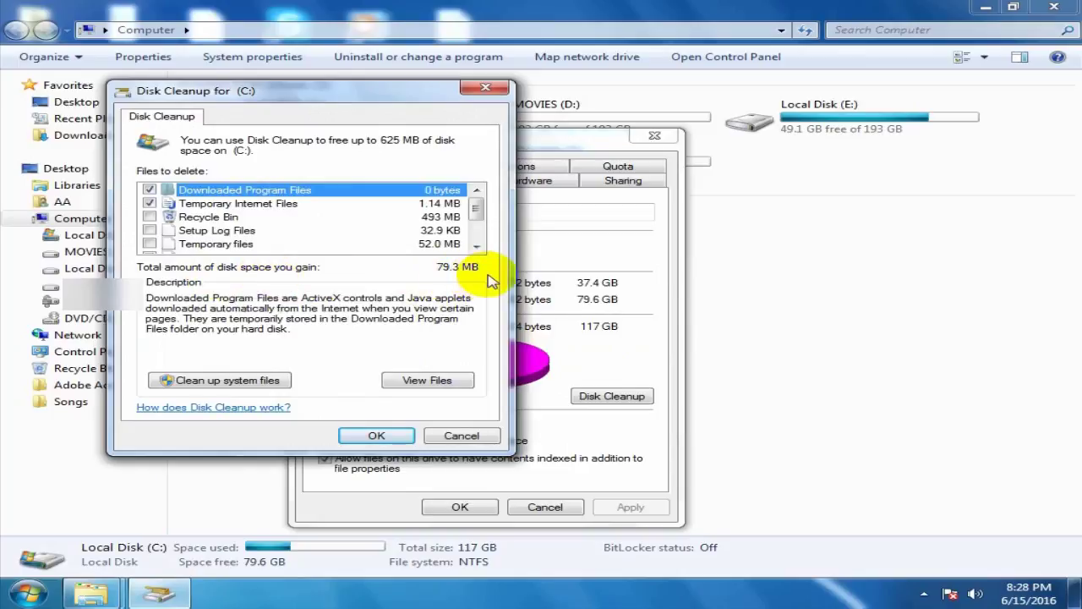
Step: Mark every remaining file category for deletion in Disk Cleanup, from Recycle Bin, Setup Log Files and Temporary files through Thumbnails and the Windows Error Reporting entries
left_click(150, 244)
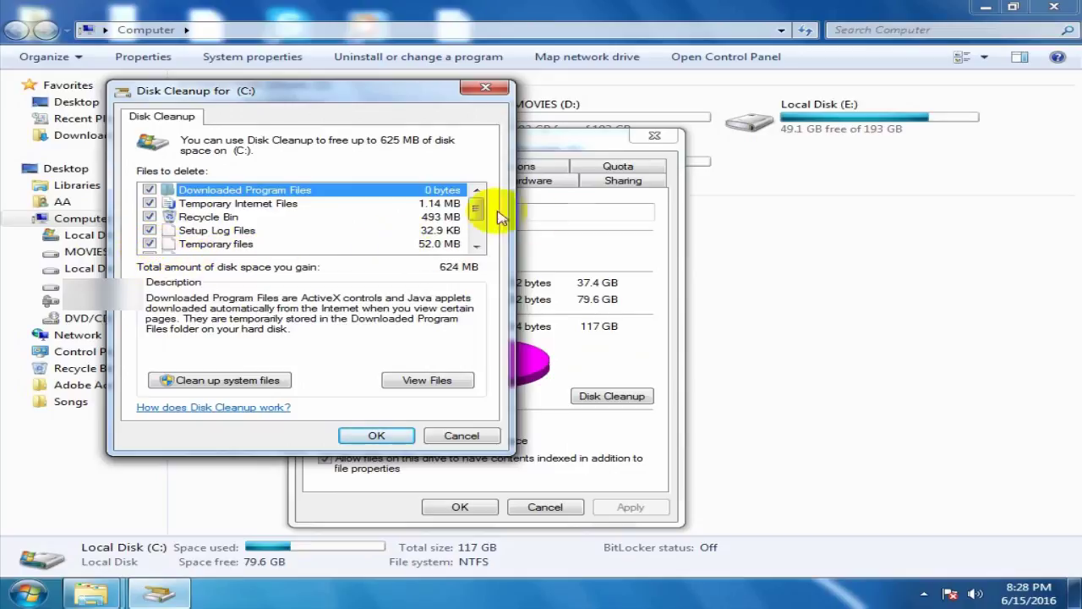
left_click_drag(478, 208, 479, 215)
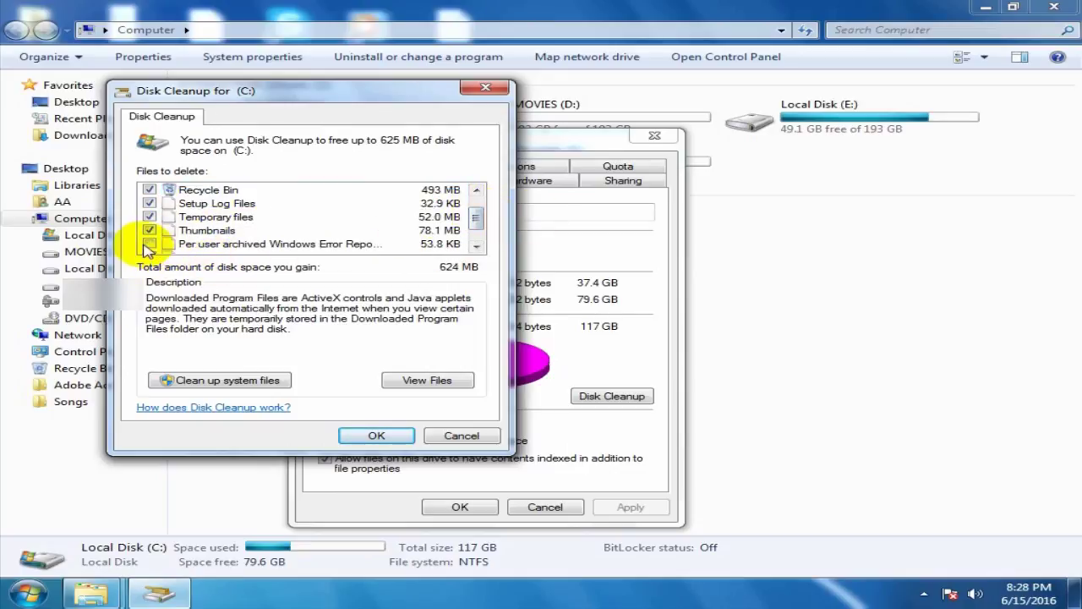
left_click(149, 254)
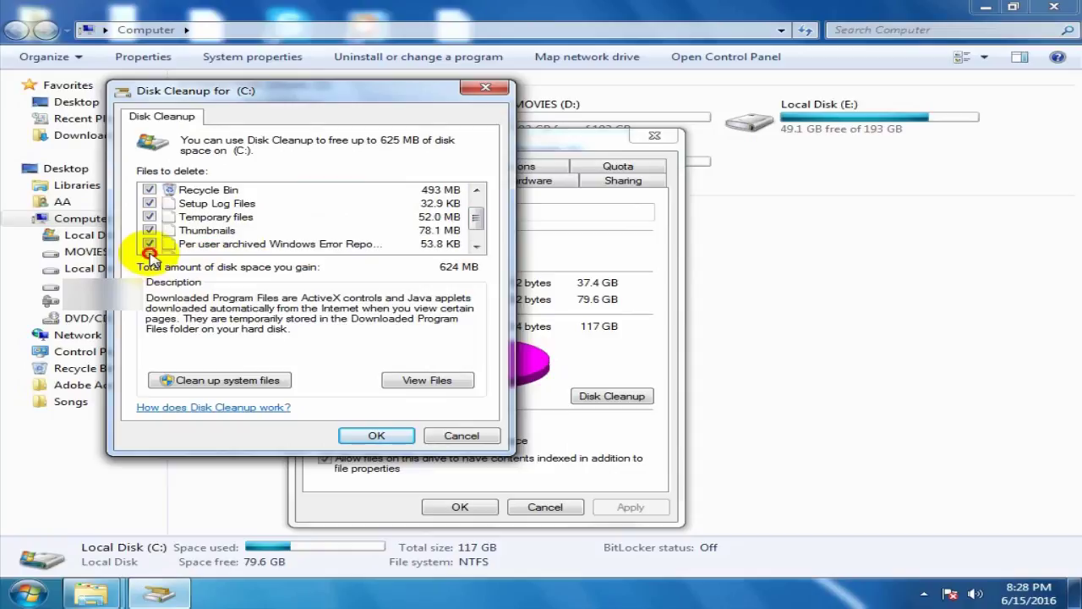
left_click_drag(478, 218, 483, 230)
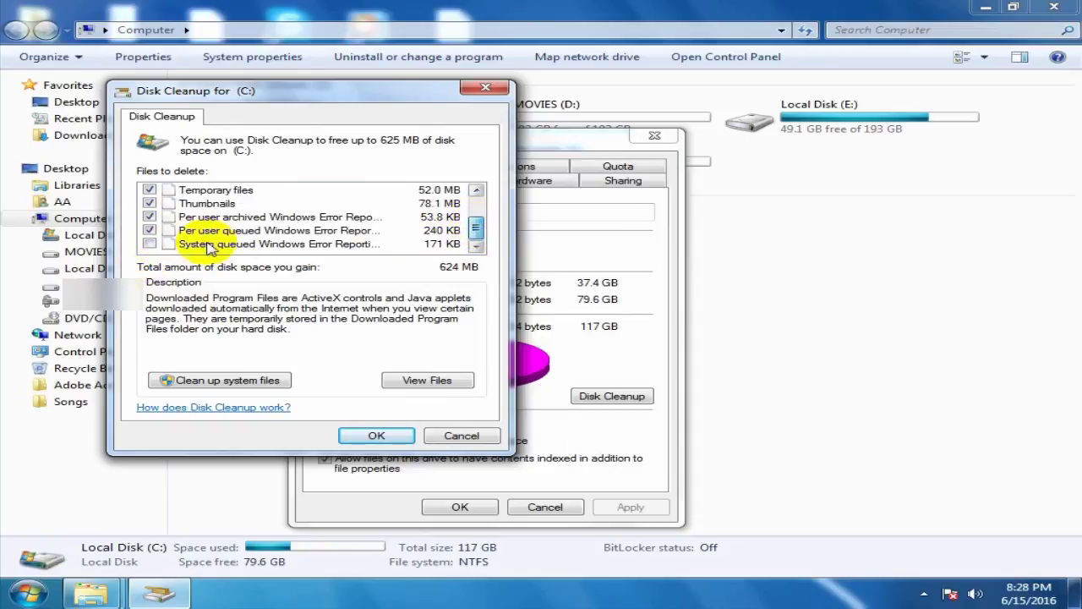
left_click(150, 244)
Step: Run the cleanup of drive C with permanent deletion of the chosen files, skipping the folder that requires administrator permission
left_click(376, 434)
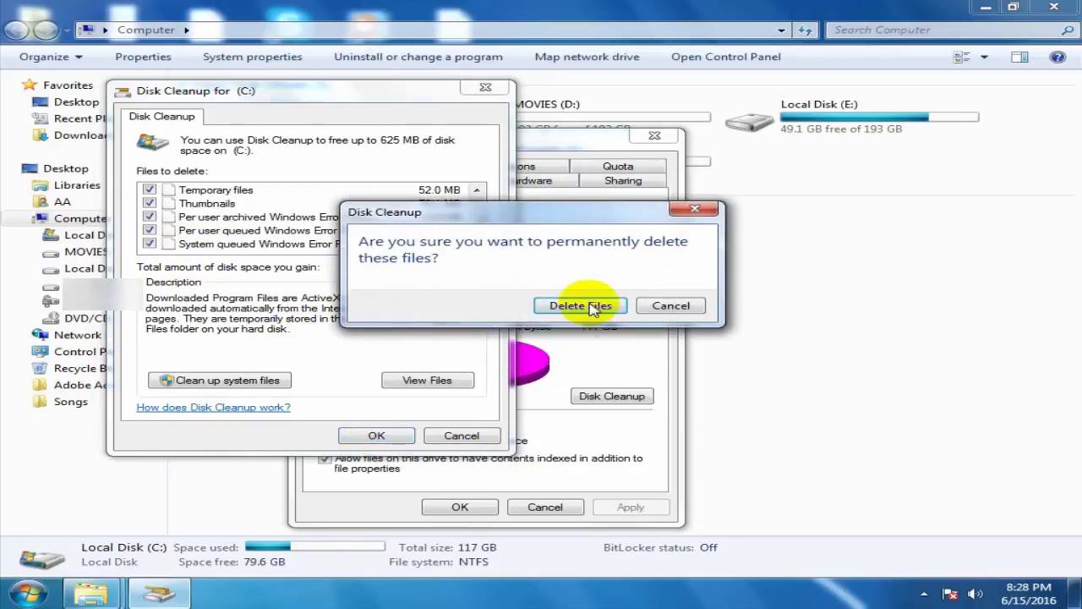
left_click(583, 306)
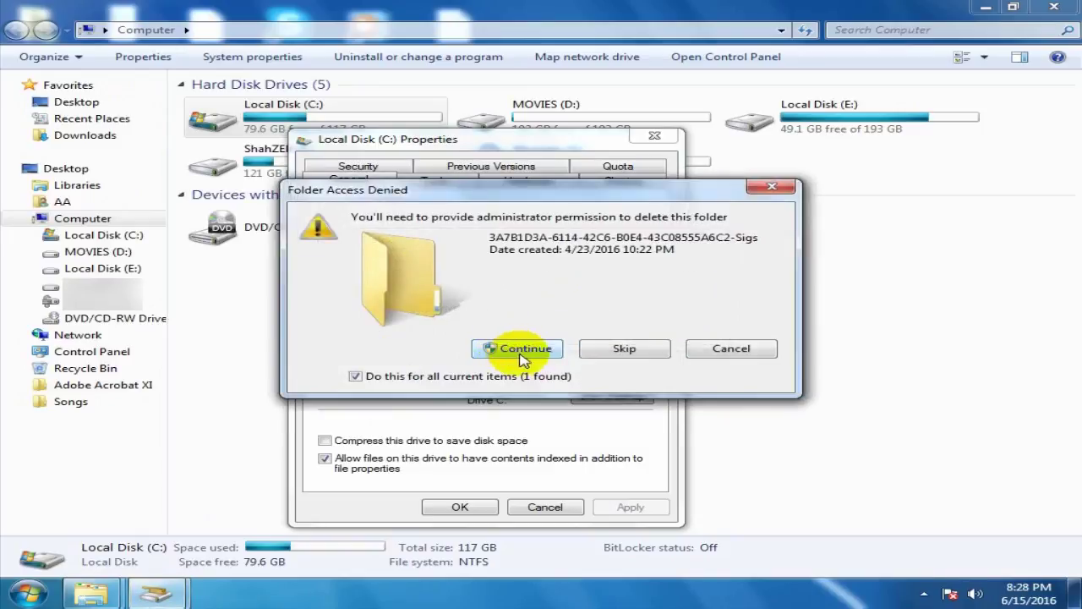
left_click(625, 353)
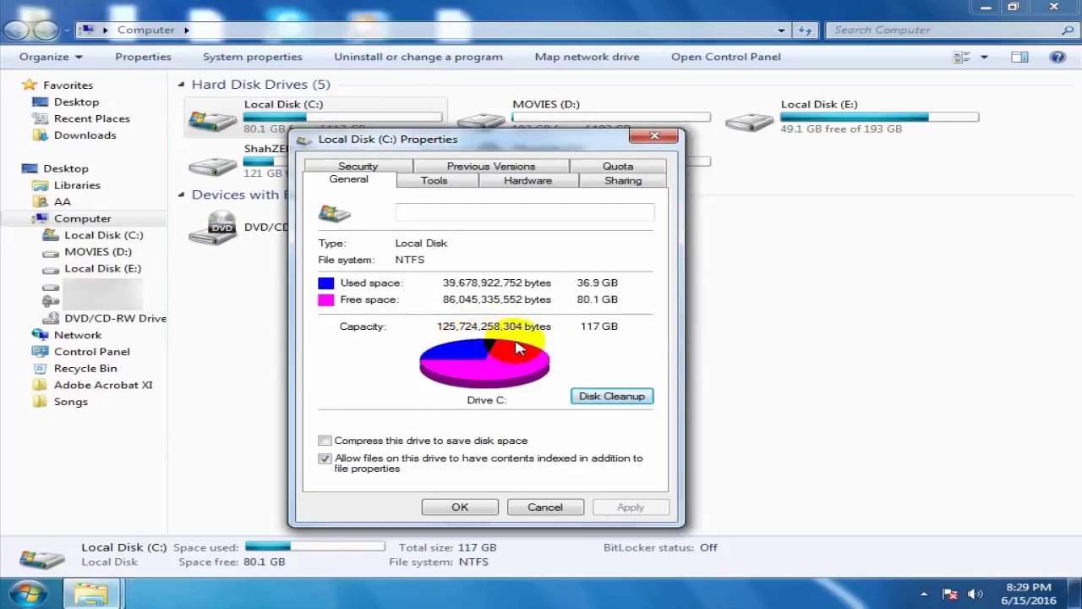
Step: Open Disk Defragmenter from the properties of Local Disk (C:) and analyze drive (C:)
left_click(434, 181)
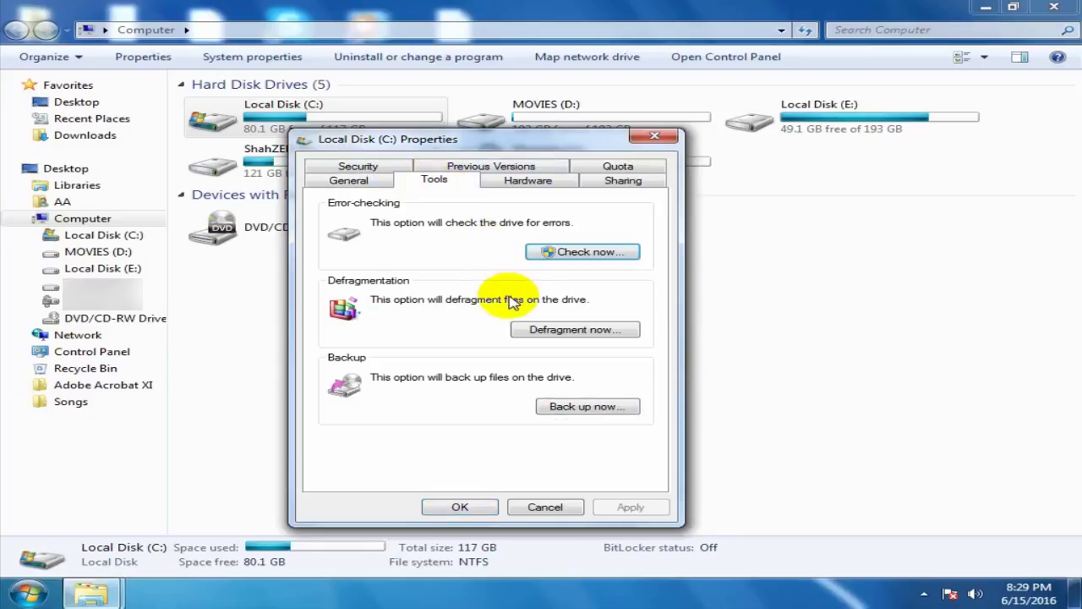
left_click(557, 333)
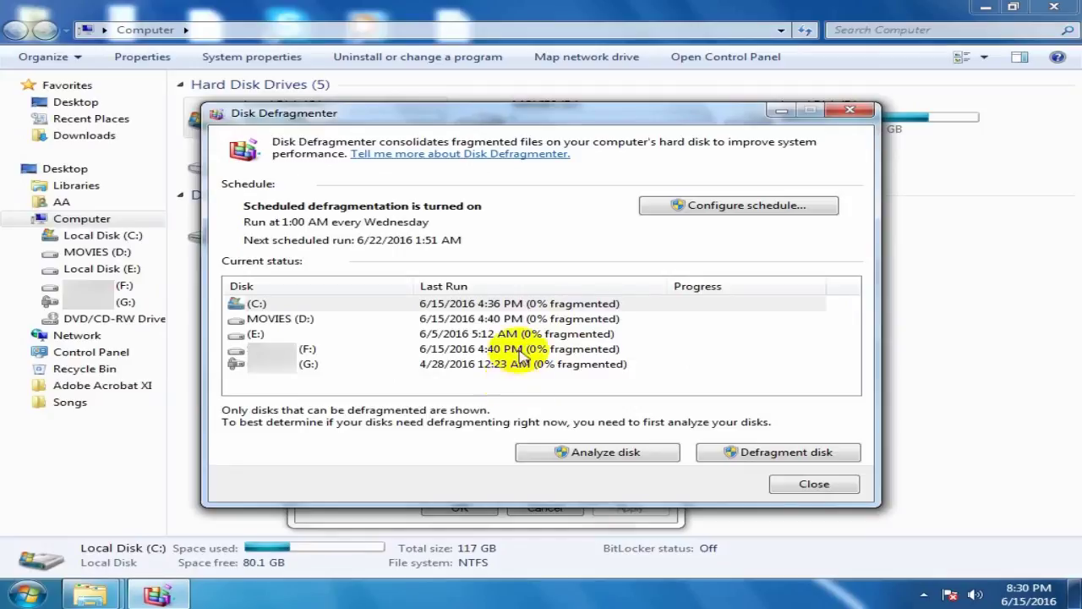
left_click(522, 307)
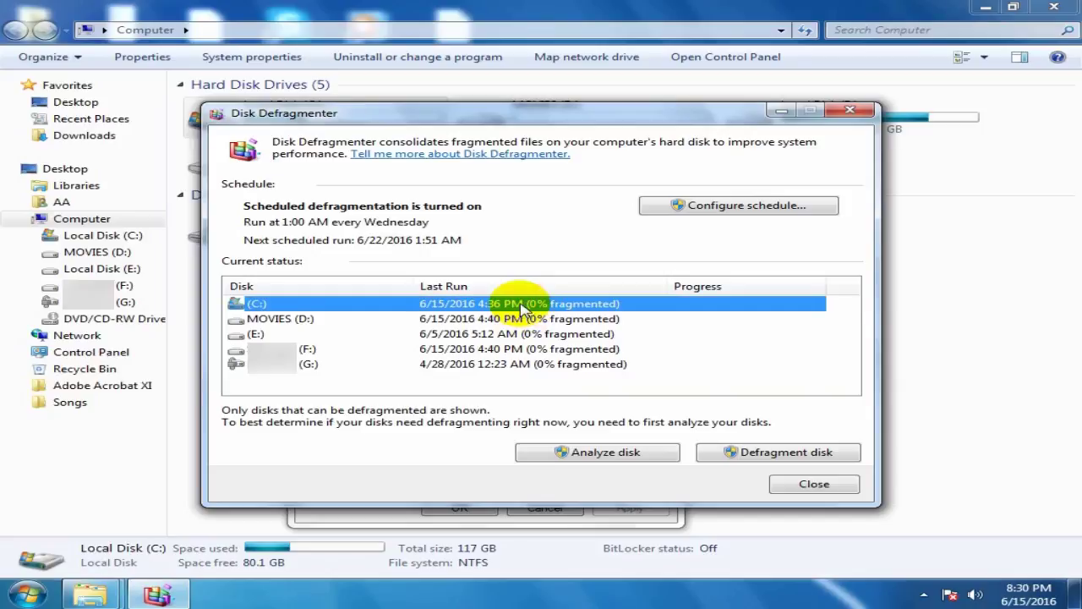
left_click(583, 454)
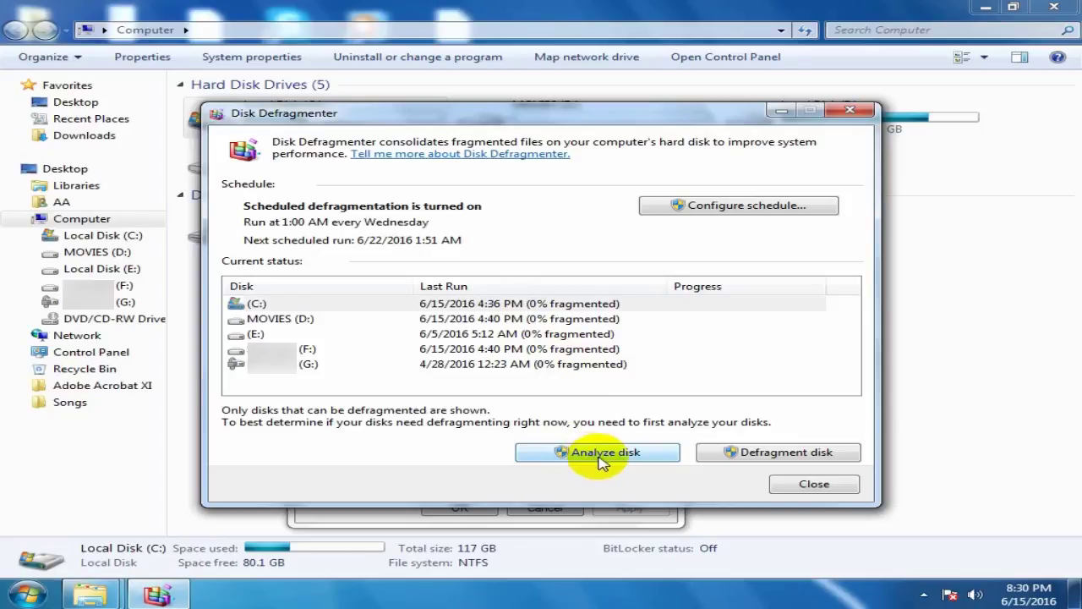
left_click(602, 456)
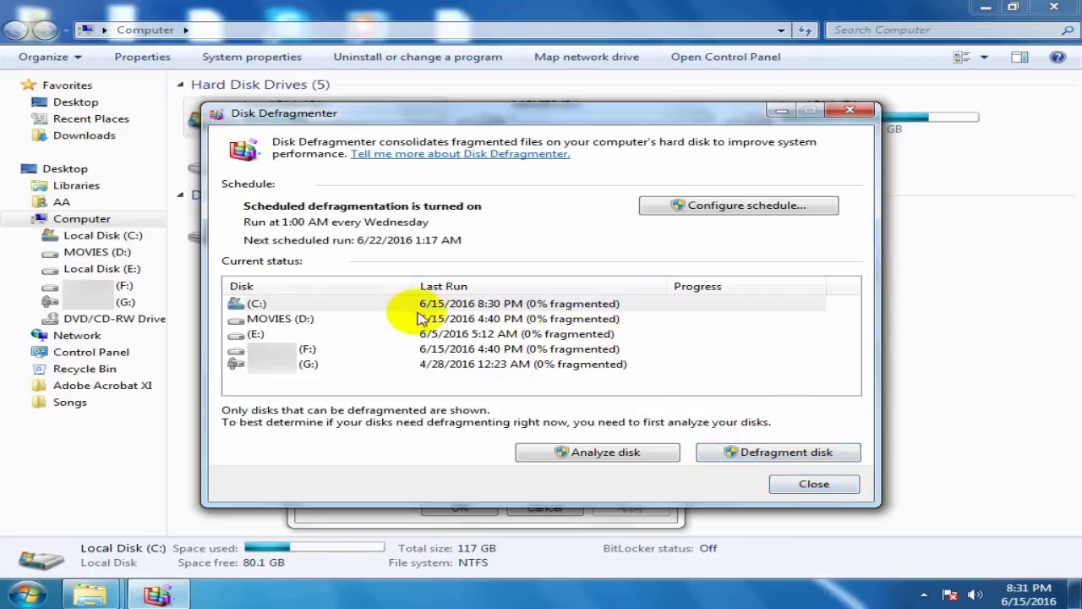
left_click(455, 332)
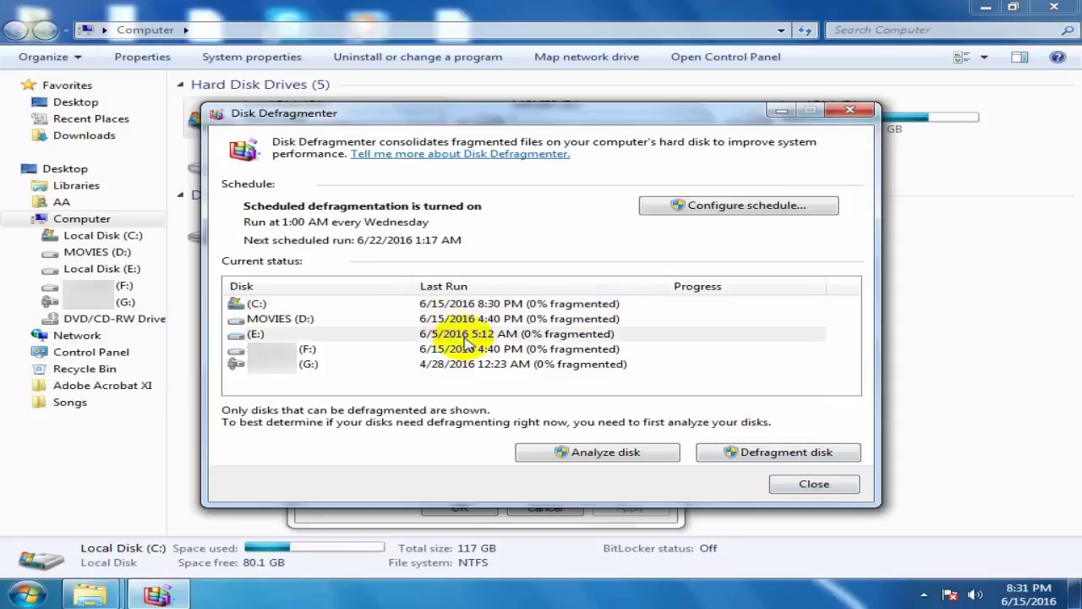
left_click(485, 322)
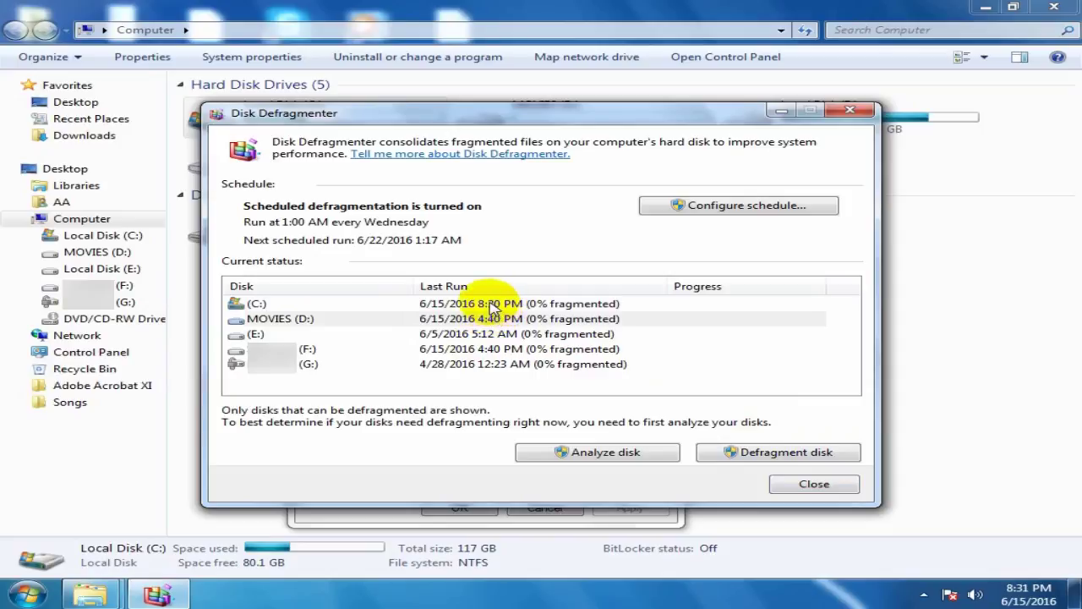
left_click(493, 306)
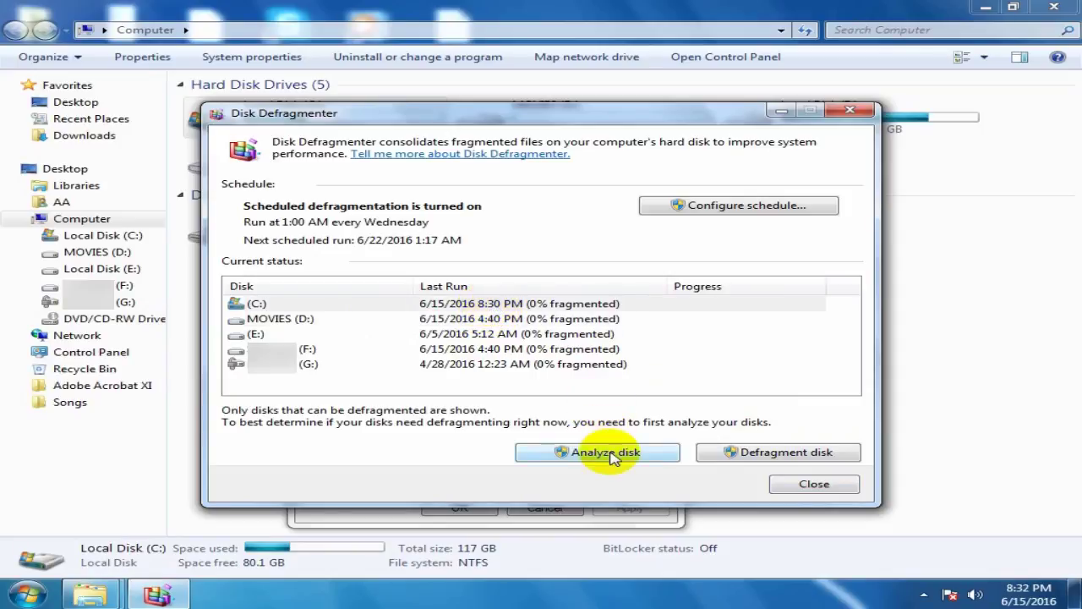